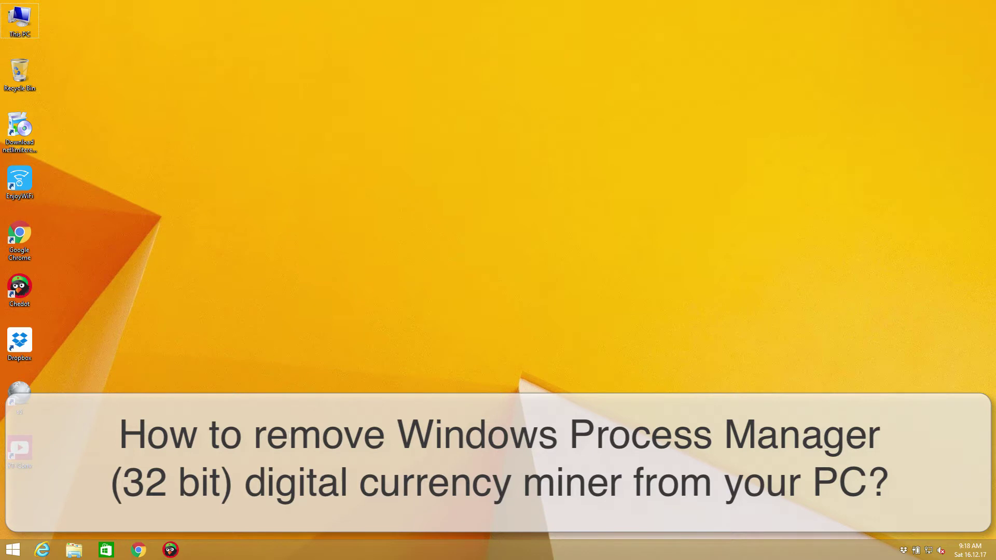
Launch Task Manager from the taskbar's right-click menu.
right_click(351, 548)
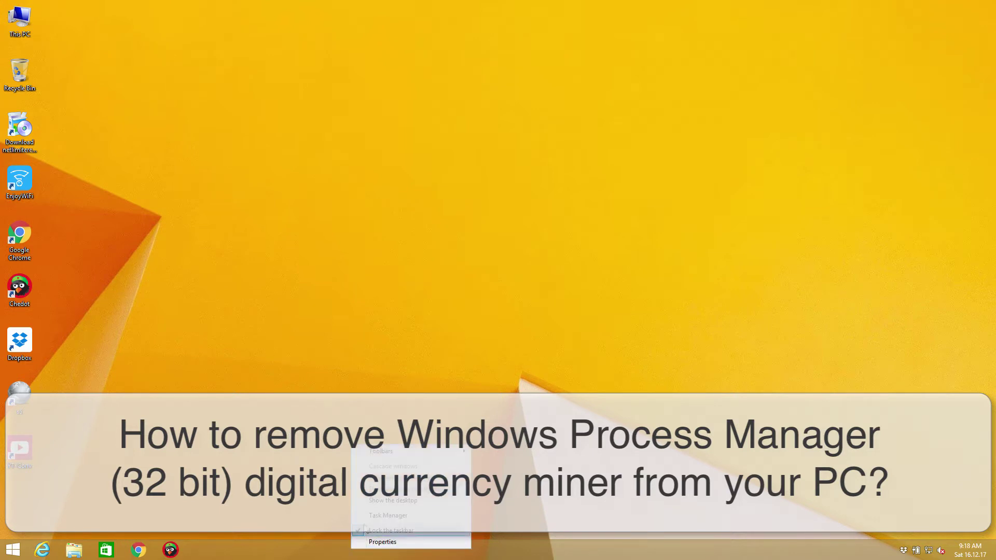
click(369, 511)
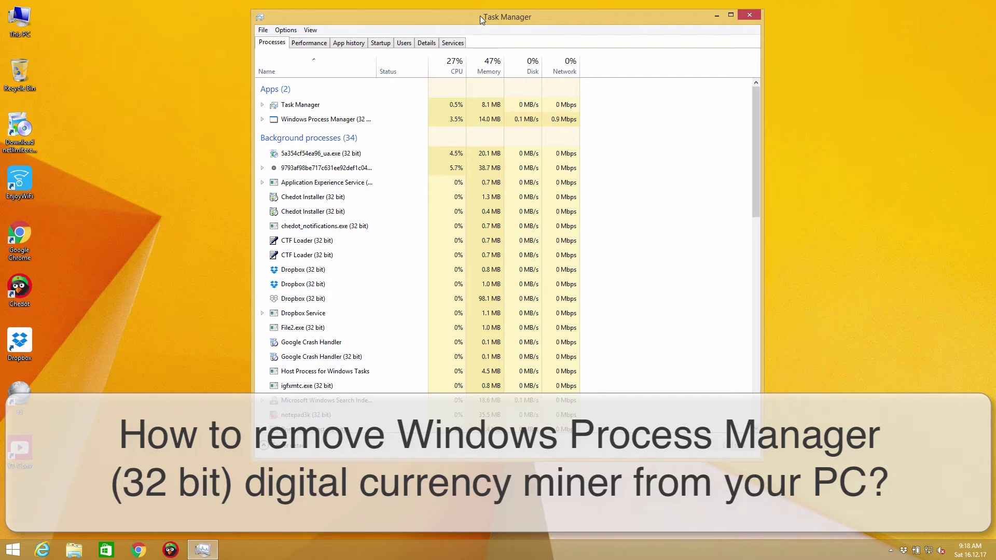
Shift the Task Manager window slightly right and widen the Name column to show full process names.
drag(480, 15, 483, 15)
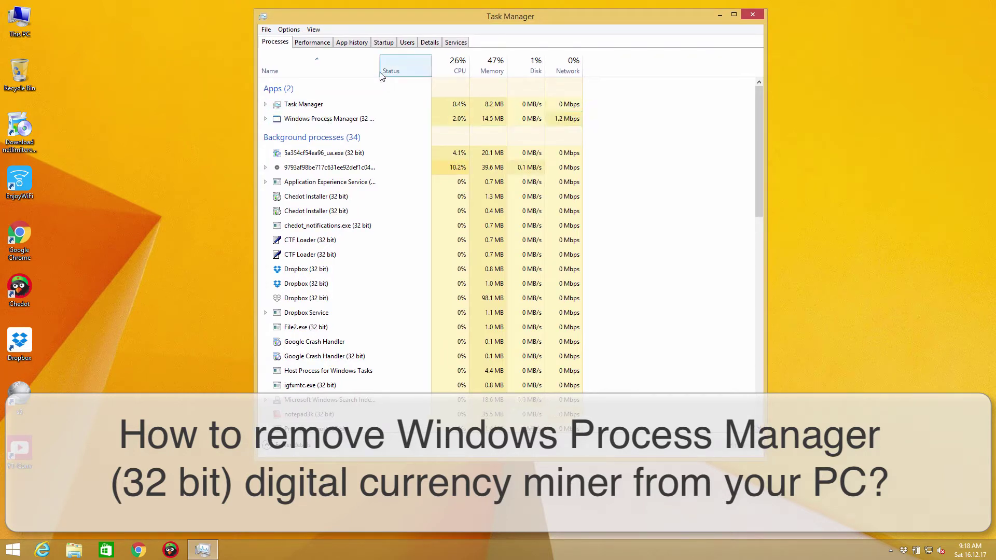
drag(378, 71, 420, 71)
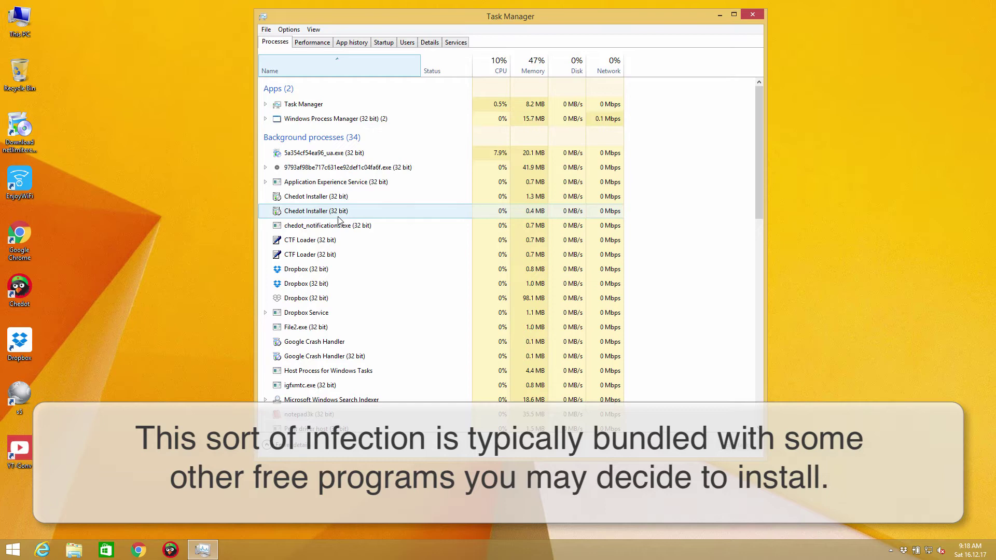
scroll(396, 264, down, 2)
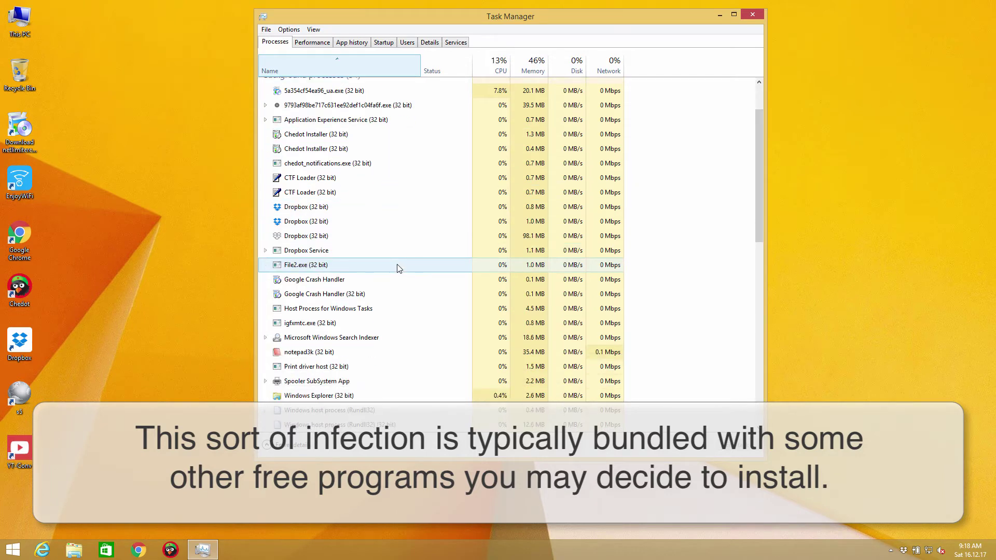
scroll(398, 266, down, 1)
scroll(403, 306, down, 3)
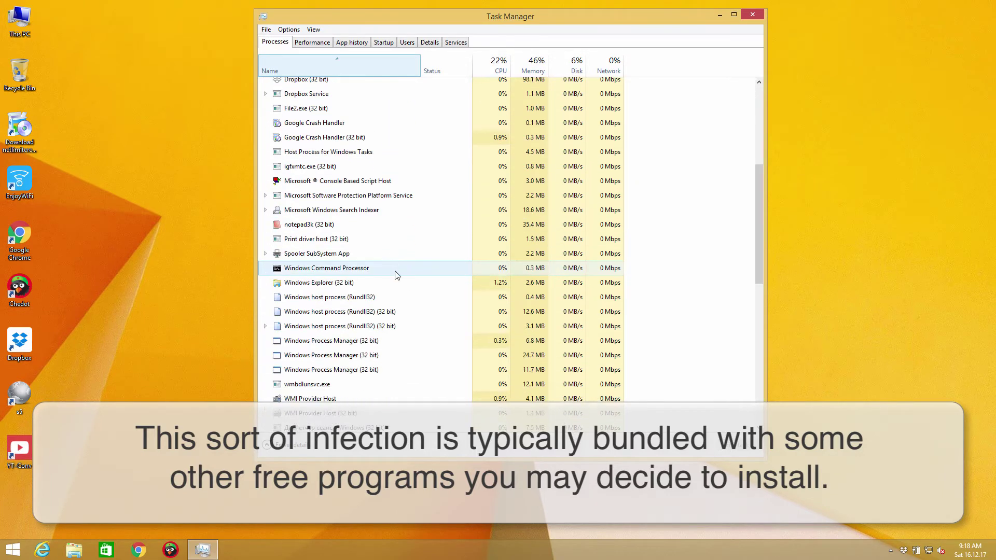
scroll(405, 321, down, 1)
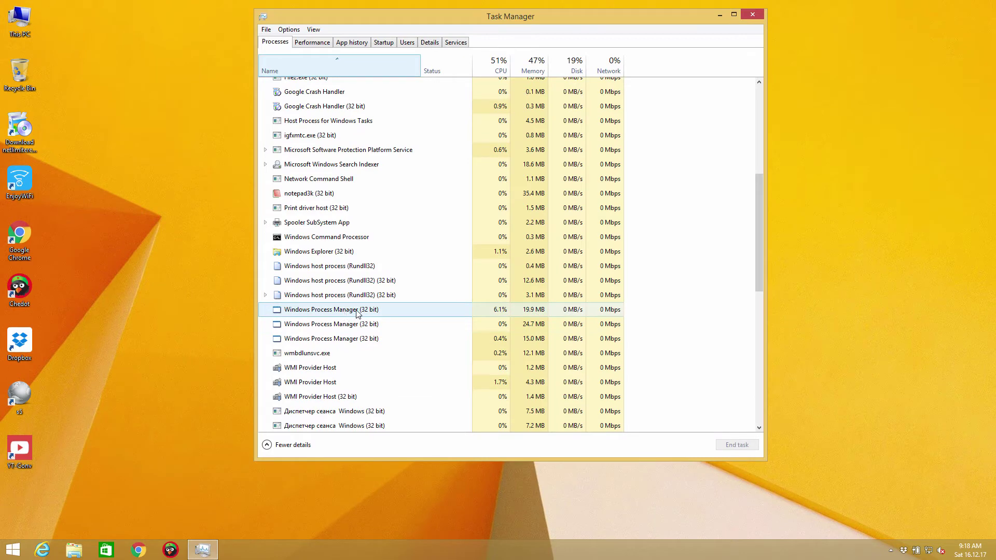
scroll(365, 275, up, 6)
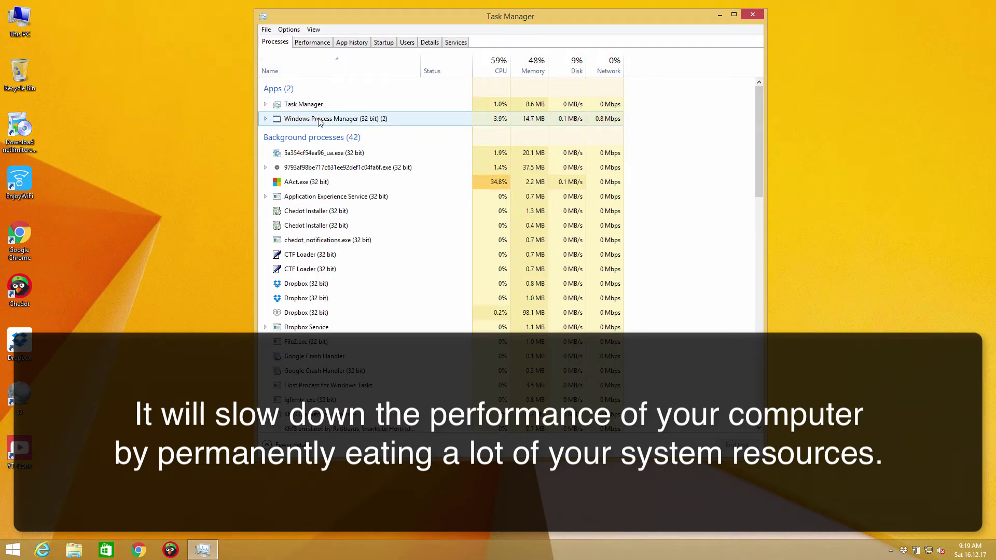
Scroll the Background processes list down to the four Windows Process Manager (32 bit) rows.
scroll(316, 151, down, 2)
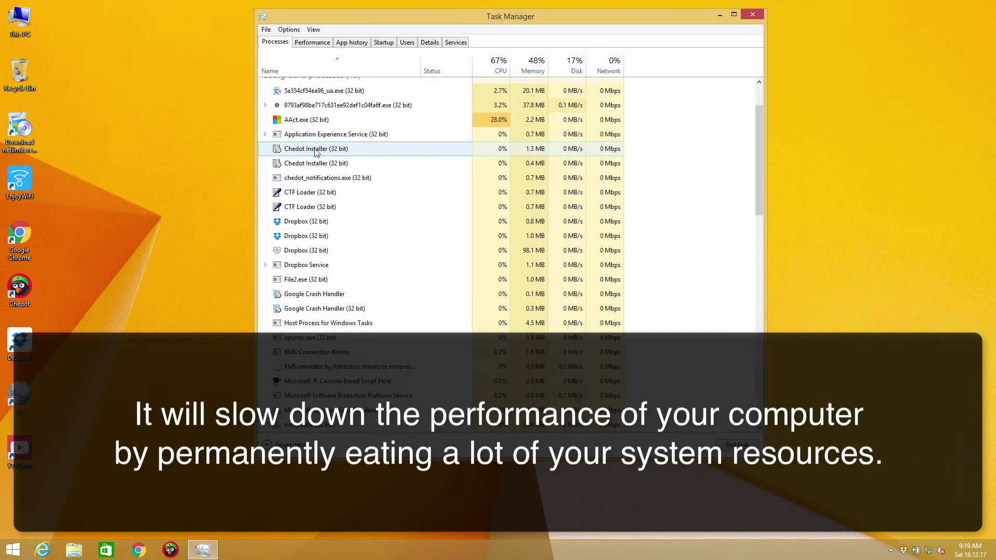
scroll(314, 149, up, 2)
scroll(322, 228, down, 8)
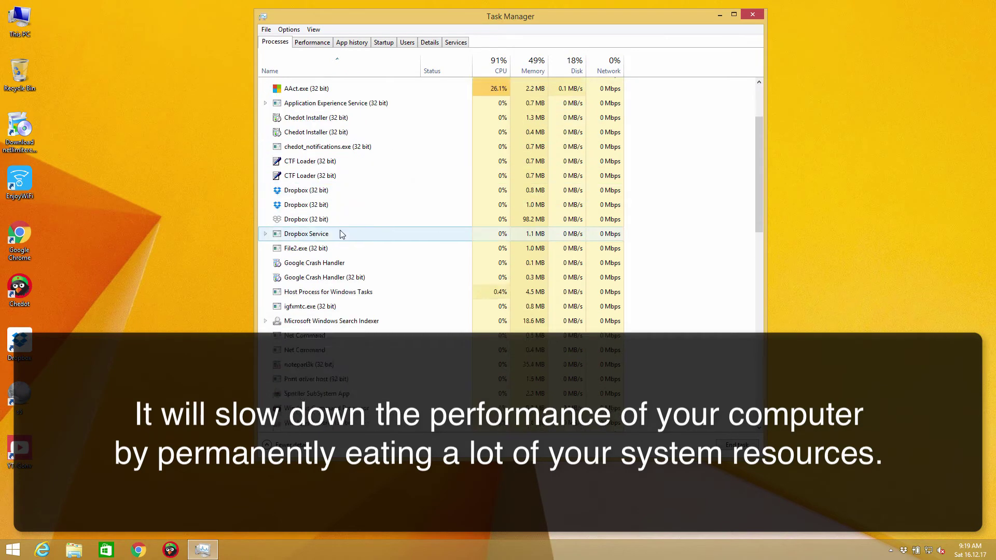
scroll(327, 328, down, 2)
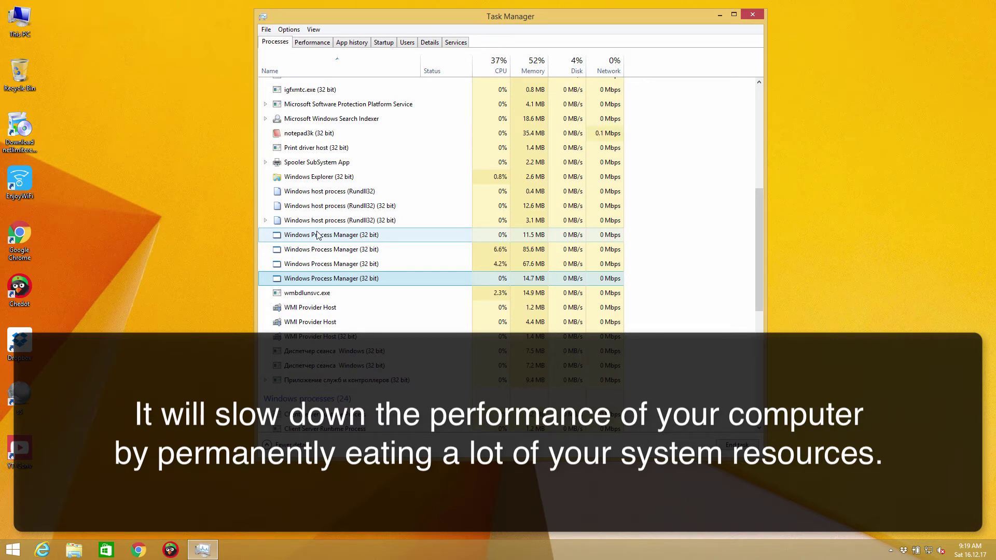
Select the first three Windows Process Manager (32 bit) rows in turn to compare CPU and memory.
click(346, 253)
click(325, 264)
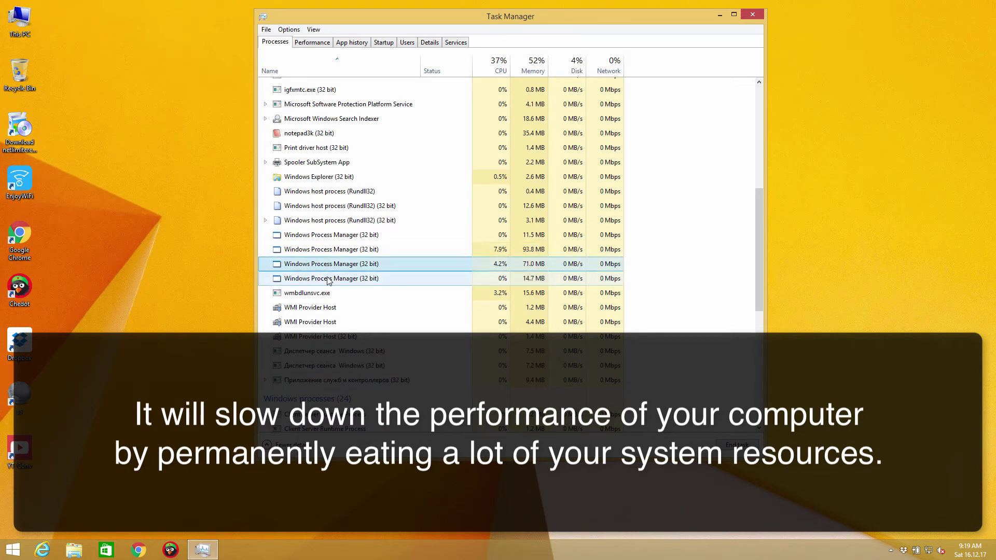
click(322, 251)
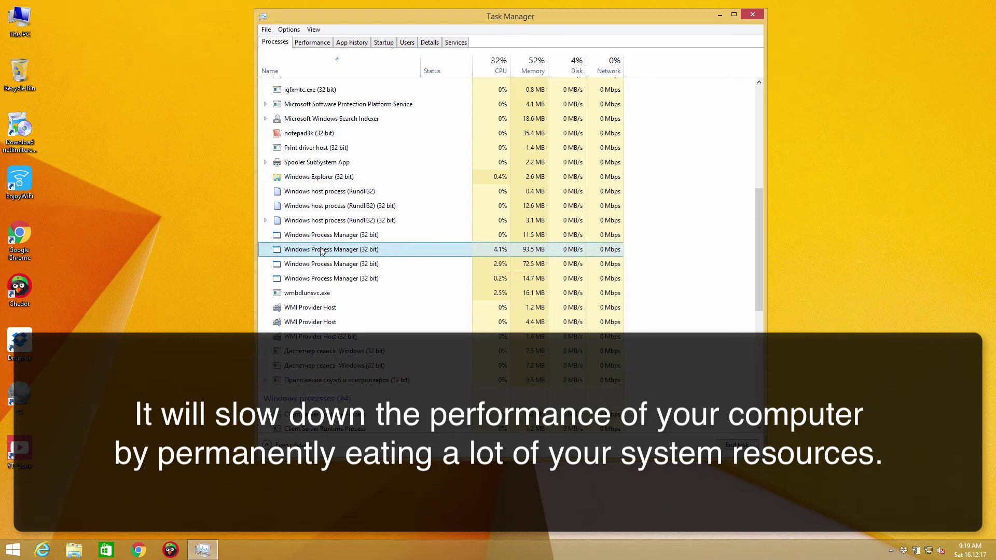
click(321, 239)
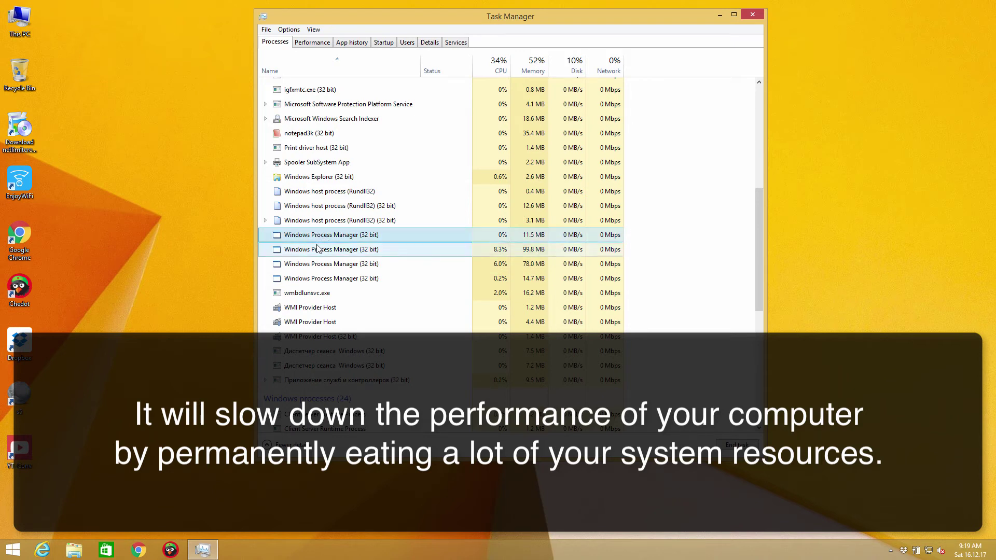
click(319, 251)
click(318, 240)
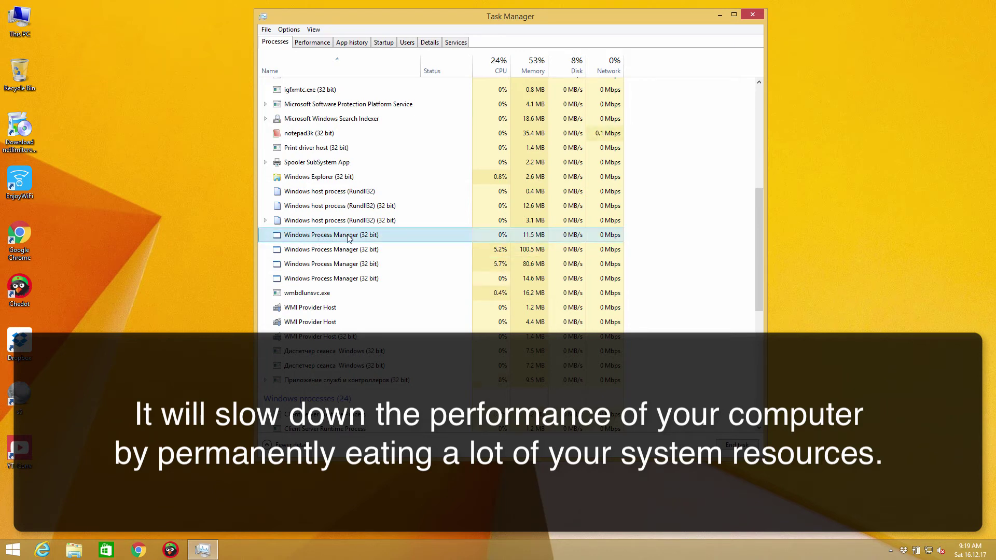
Recheck each Windows Process Manager (32 bit) row, then scroll back up to the Apps section.
click(346, 254)
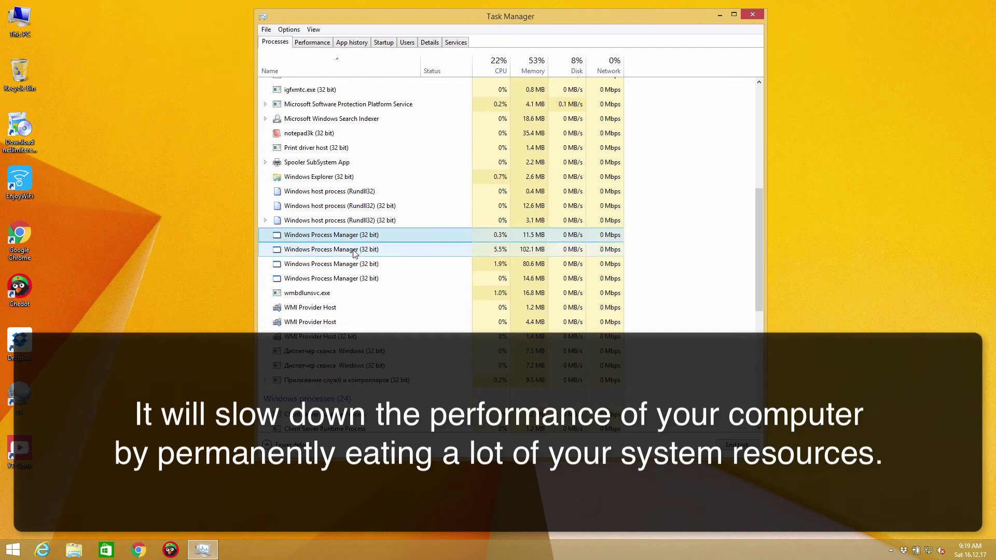
click(358, 265)
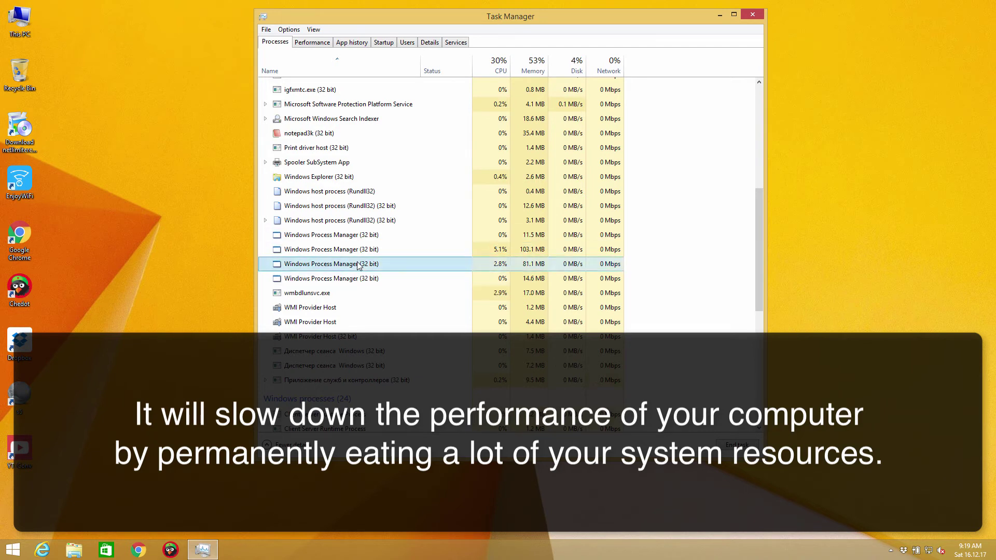
click(357, 235)
click(350, 250)
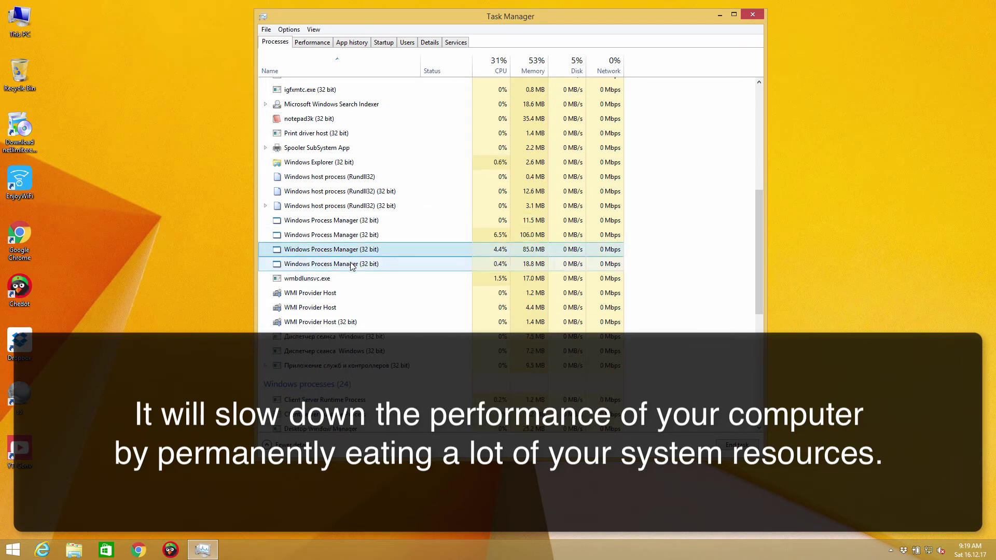
click(351, 238)
click(351, 226)
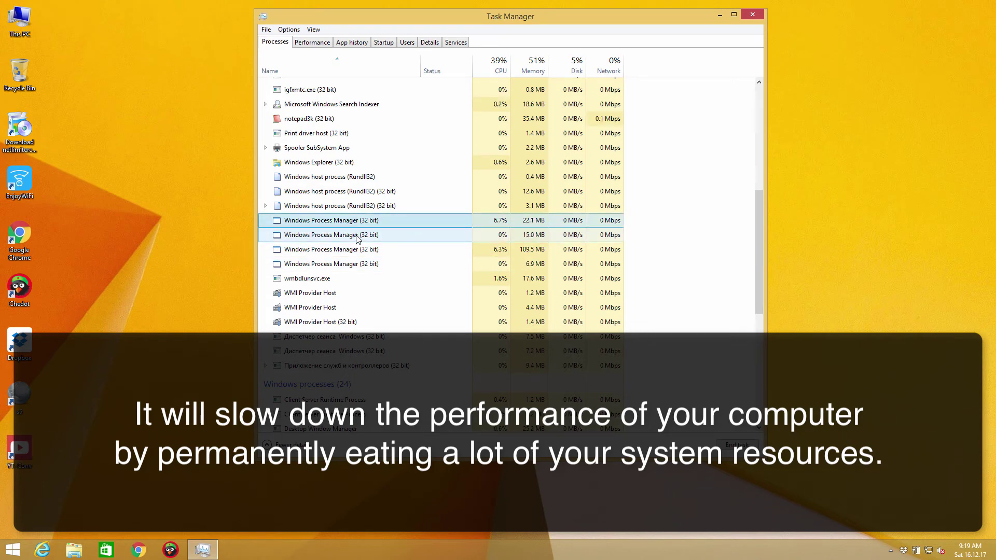
scroll(337, 231, up, 5)
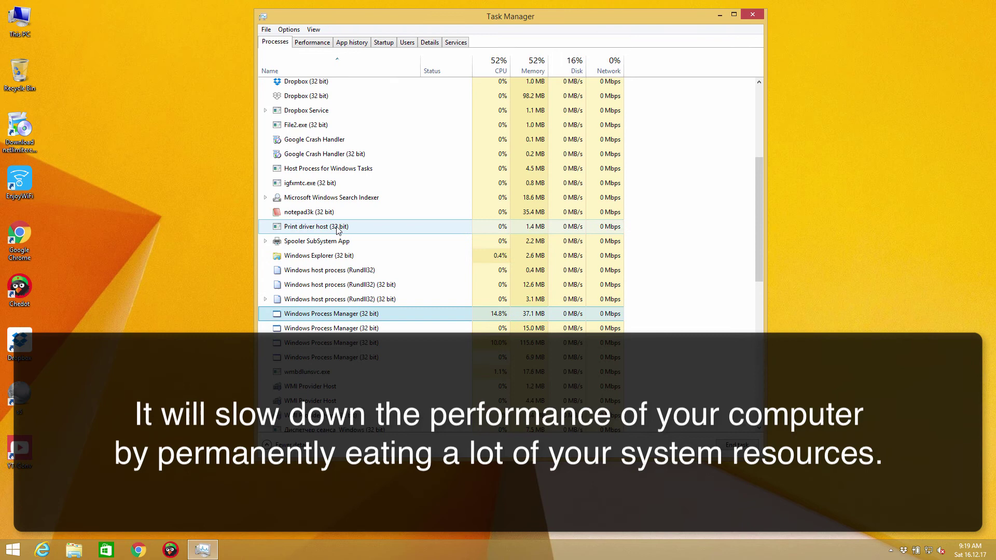
scroll(337, 231, up, 2)
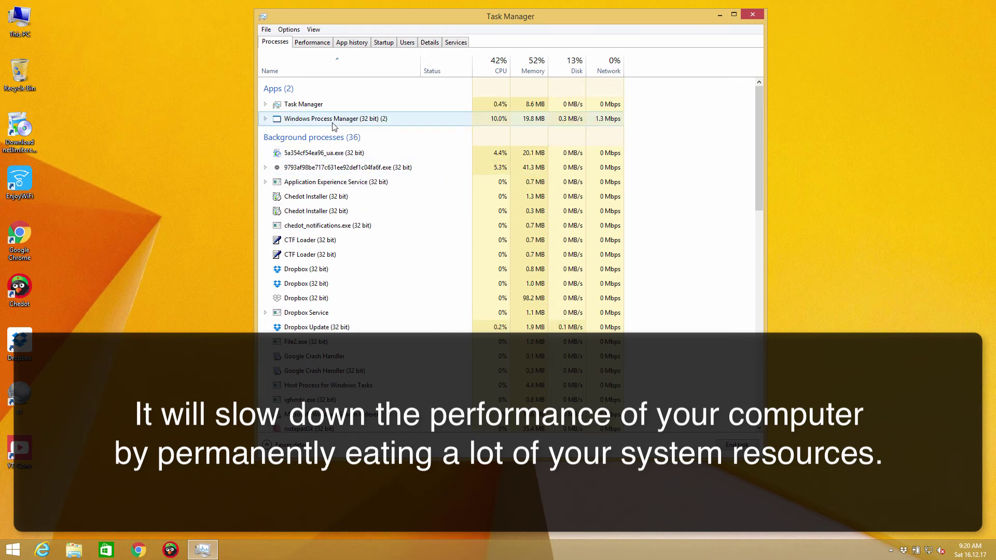
Select the Windows Process Manager (32 bit) (2) entry under Apps.
scroll(347, 256, down, 2)
scroll(347, 274, up, 2)
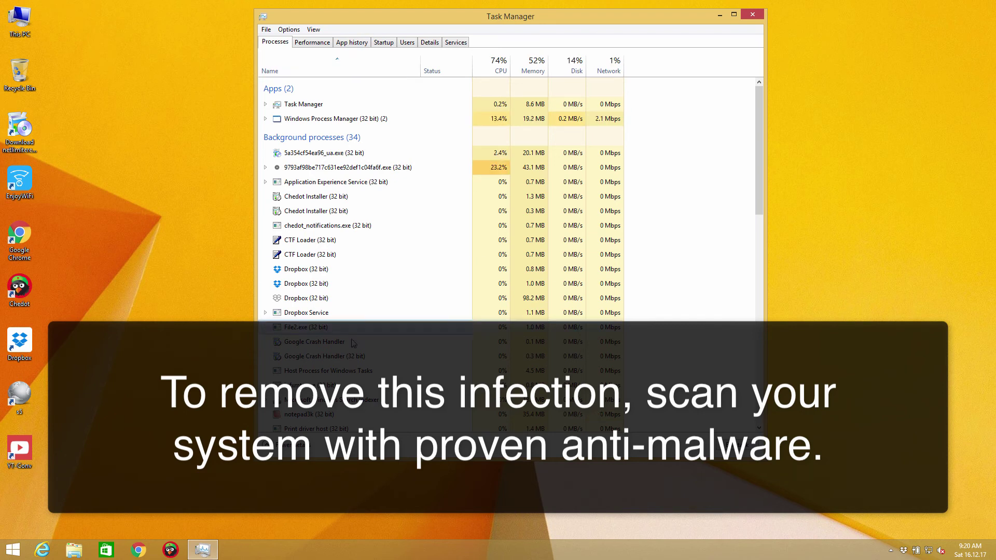
click(326, 122)
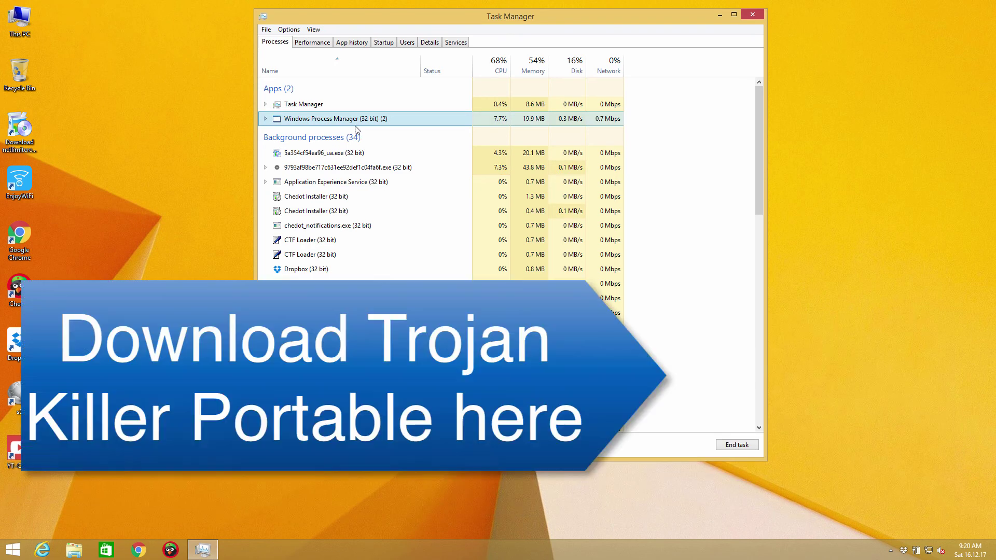
Scroll the process list down to show the rows from Dropbox through Windows Explorer.
scroll(357, 175, down, 3)
scroll(356, 172, down, 1)
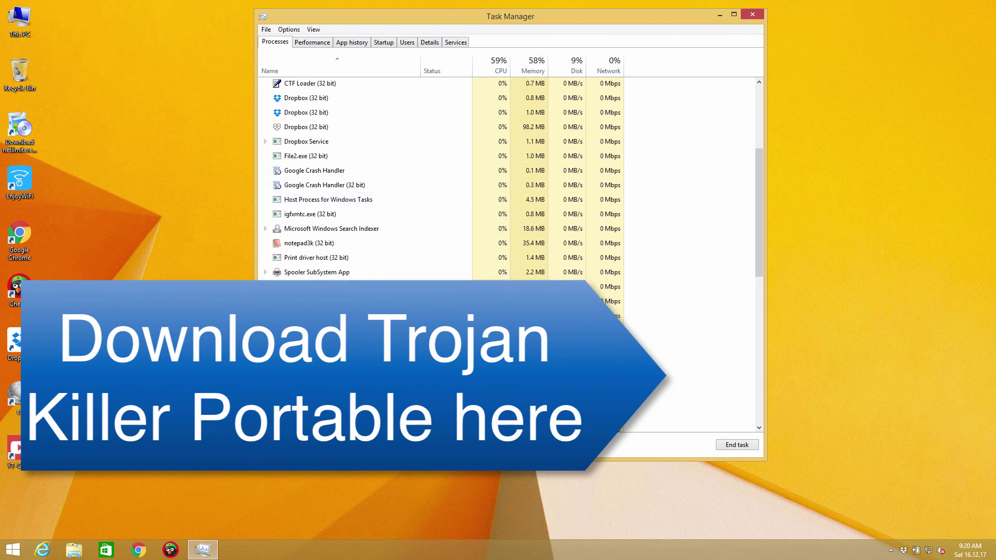
scroll(511, 177, down, 1)
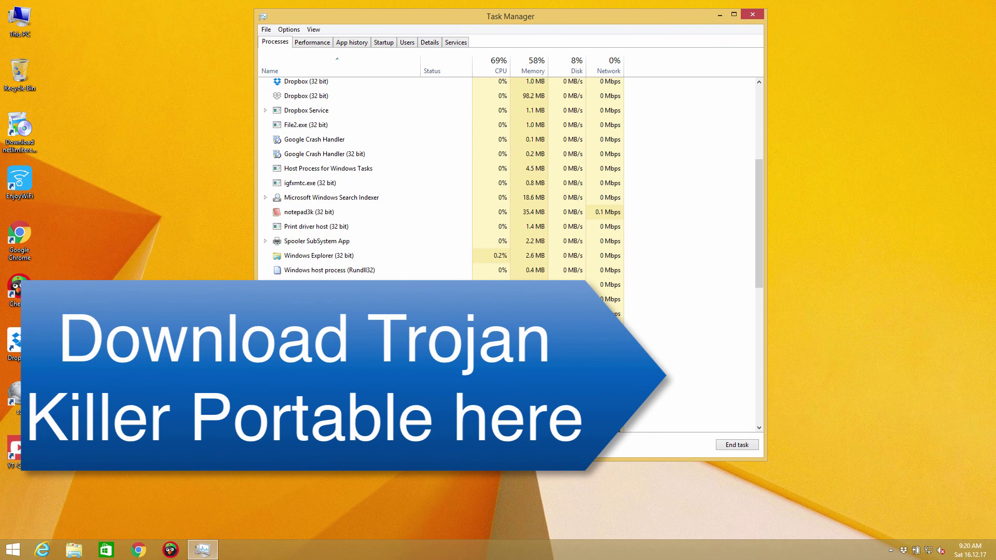